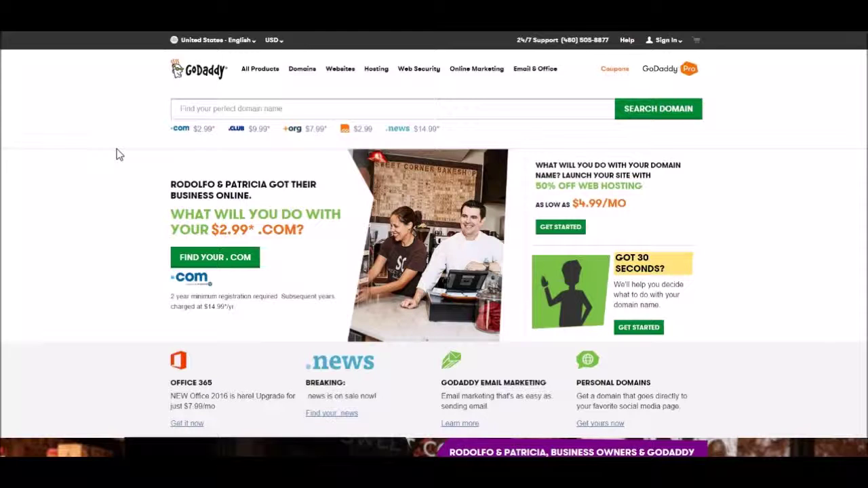
- Go to GoDaddy's Domain Auction page from All Products to view the Featured Domains
{"action": "left_click", "coordinate": [250, 71]}
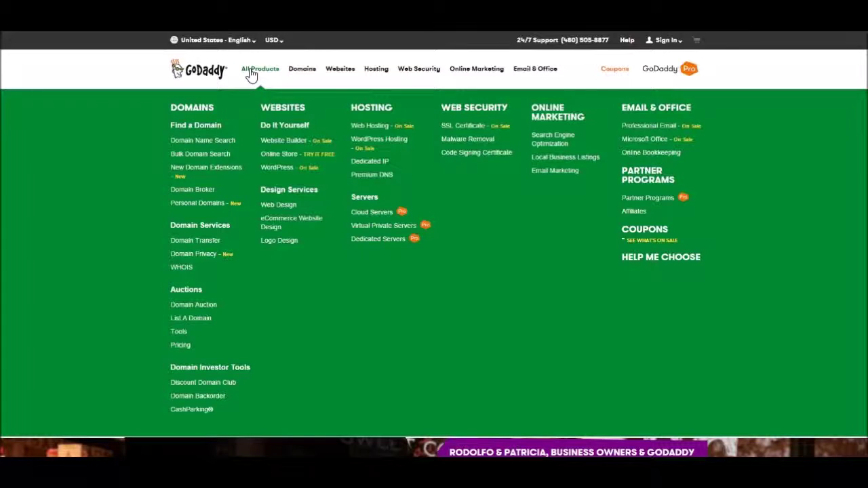
{"action": "left_click", "coordinate": [188, 292]}
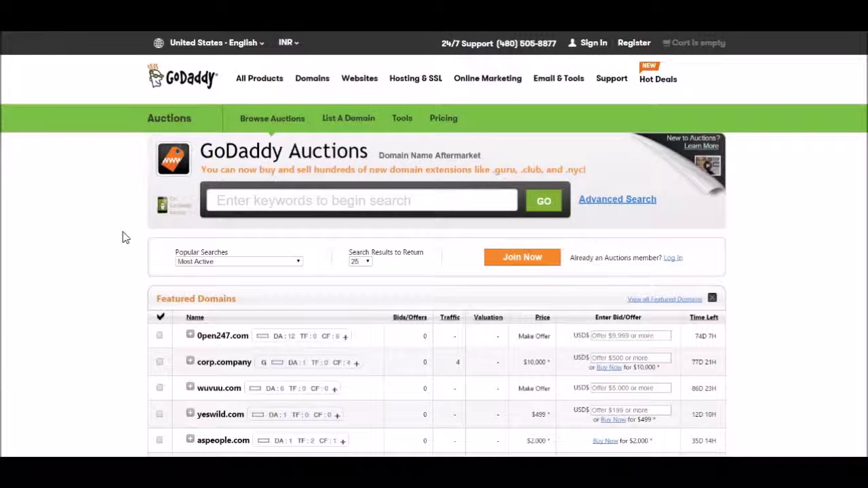
{"action": "left_click", "coordinate": [123, 284]}
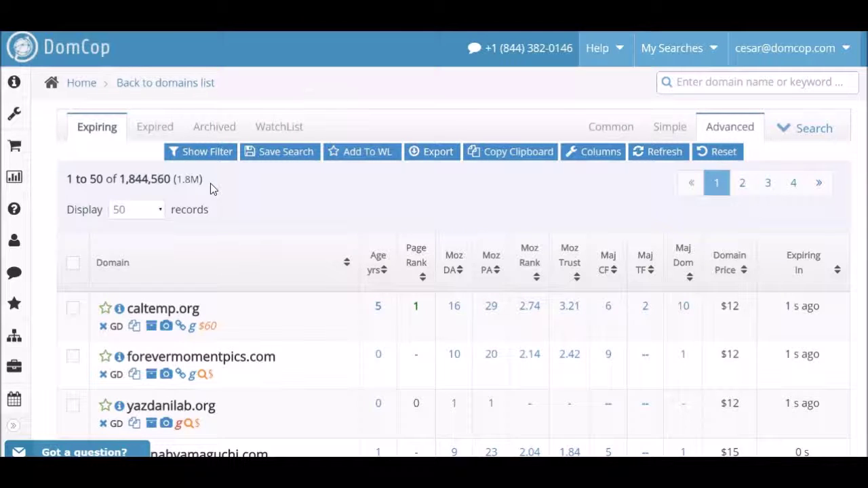
- Switch DomCop's domain table to the Advanced filters and select the Moz DA minimum field
{"action": "left_click", "coordinate": [714, 129]}
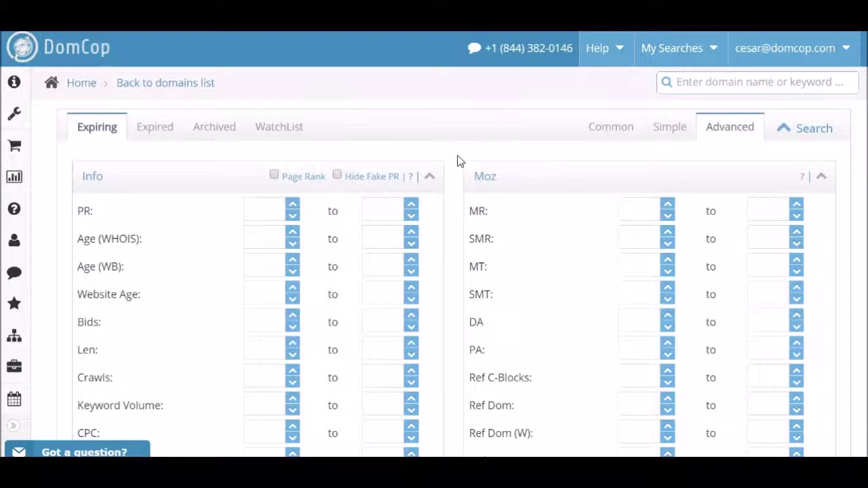
{"action": "left_click", "coordinate": [633, 321]}
- Set minimum Moz DA to 10 and minimum Moz PA to 15
{"action": "type", "text": "10"}
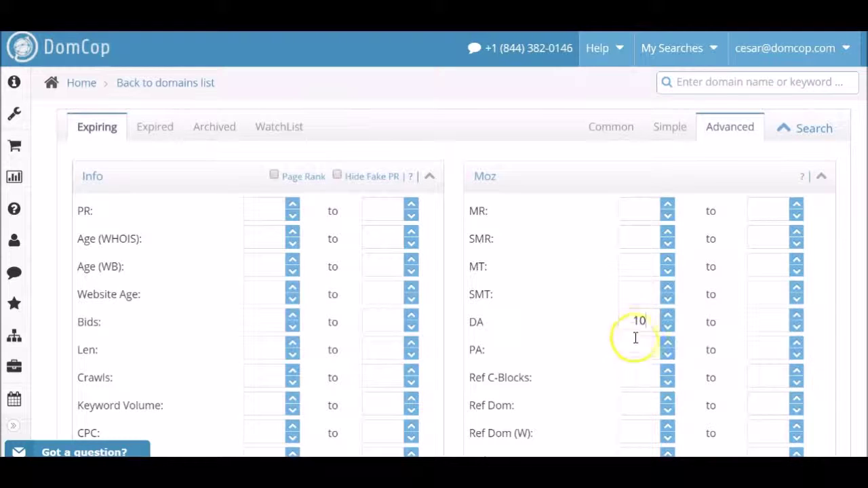
{"action": "left_click", "coordinate": [636, 349]}
{"action": "type", "text": "15"}
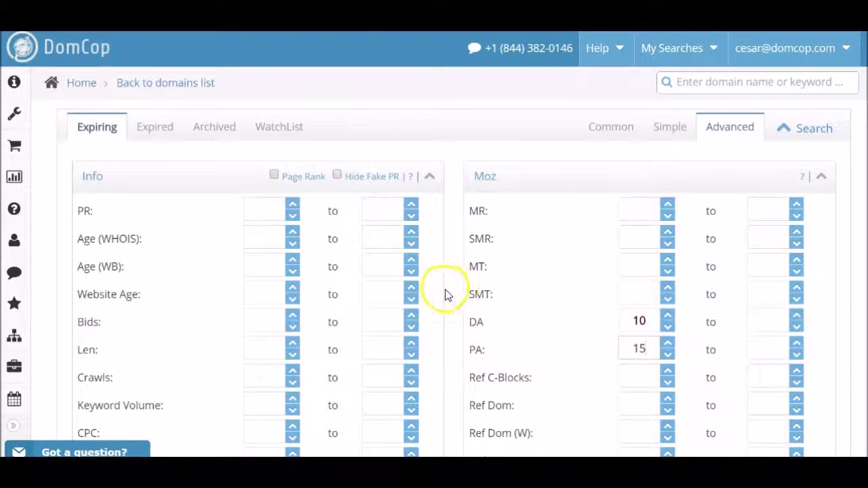
- Set minimum Majestic CF and TF to 15 each
{"action": "scroll", "coordinate": [451, 346], "scroll_direction": "down", "scroll_amount": 3}
{"action": "scroll", "coordinate": [454, 355], "scroll_direction": "down", "scroll_amount": 2}
{"action": "scroll", "coordinate": [453, 354], "scroll_direction": "down", "scroll_amount": 2}
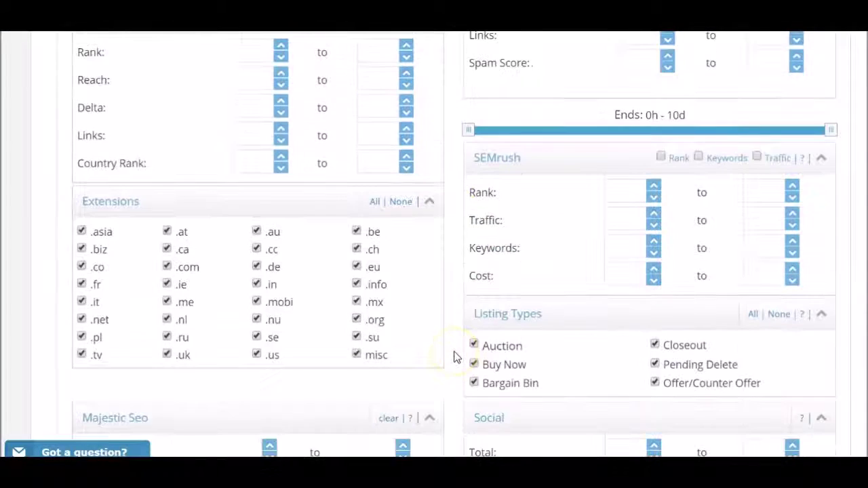
{"action": "scroll", "coordinate": [455, 356], "scroll_direction": "down", "scroll_amount": 2}
{"action": "scroll", "coordinate": [454, 356], "scroll_direction": "down", "scroll_amount": 1}
{"action": "left_click", "coordinate": [239, 266]}
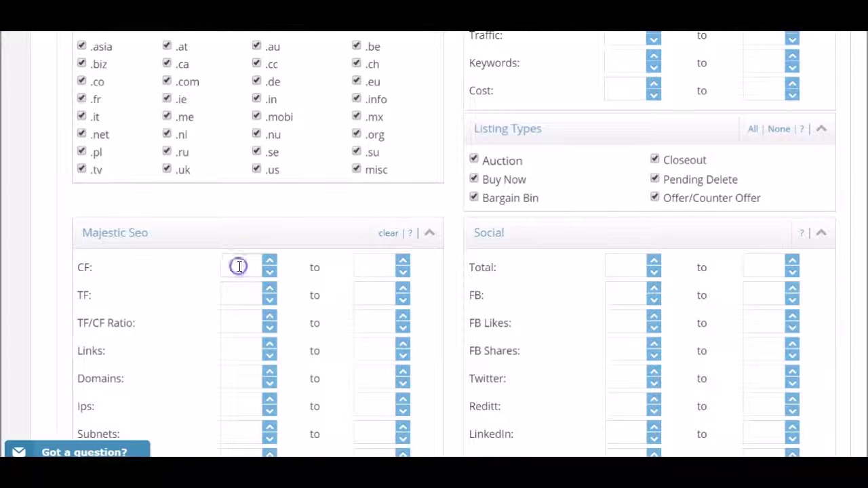
{"action": "type", "text": "15"}
{"action": "left_click", "coordinate": [249, 294]}
{"action": "type", "text": "15"}
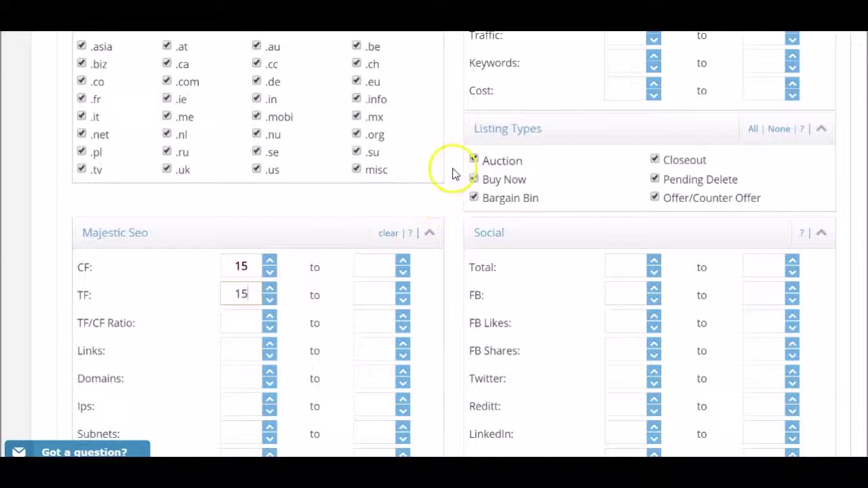
- Limit listing types to Auction and Pending Delete only
{"action": "left_click", "coordinate": [779, 130]}
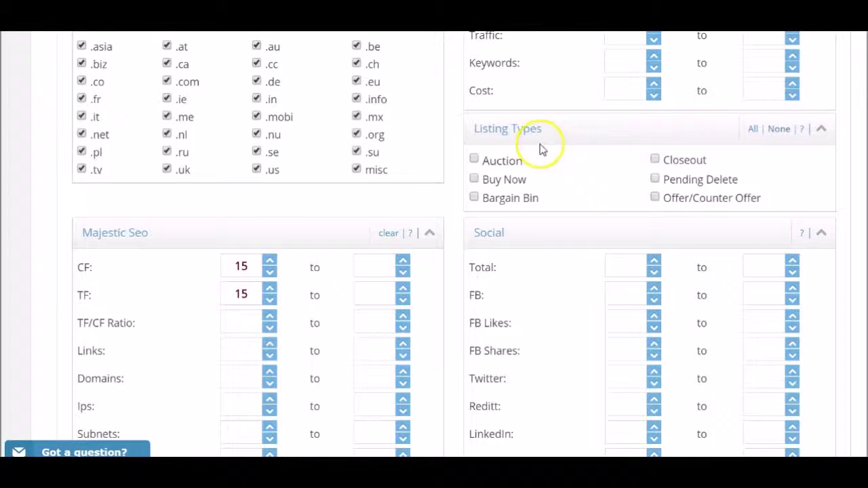
{"action": "left_click", "coordinate": [473, 159]}
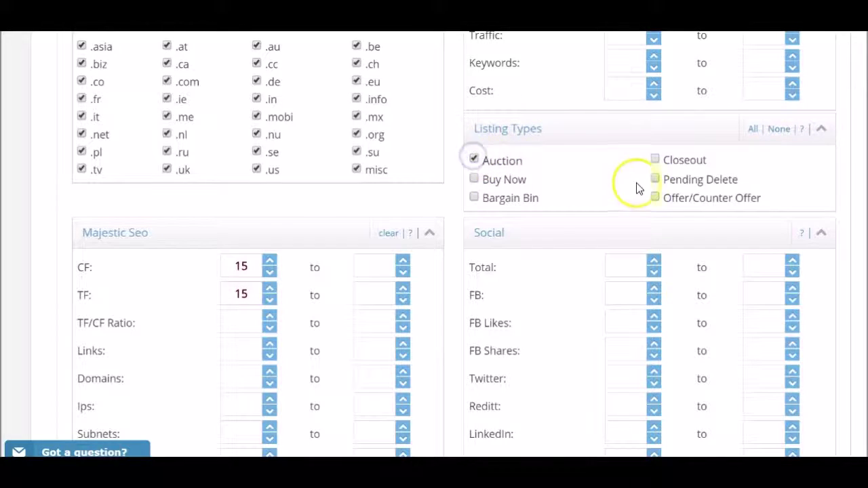
{"action": "left_click", "coordinate": [655, 179]}
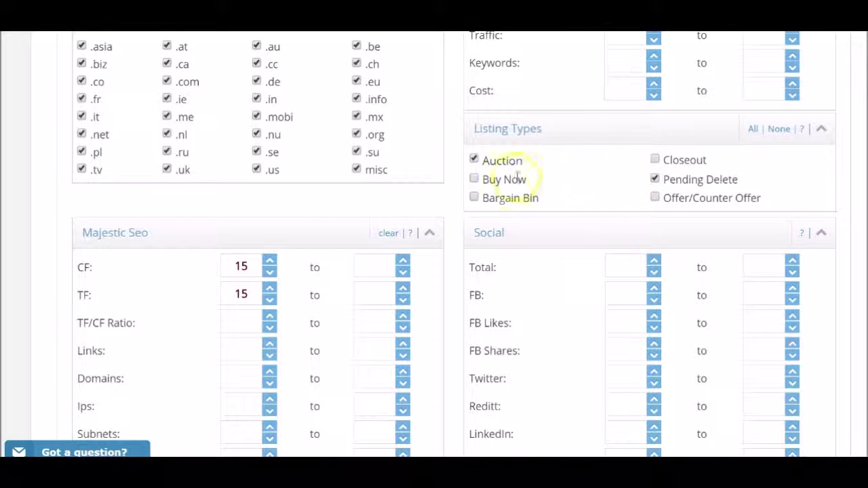
- Restrict the domain source to GoDaddy only and run the filtered search
{"action": "scroll", "coordinate": [451, 219], "scroll_direction": "down", "scroll_amount": 1}
{"action": "scroll", "coordinate": [450, 219], "scroll_direction": "down", "scroll_amount": 3}
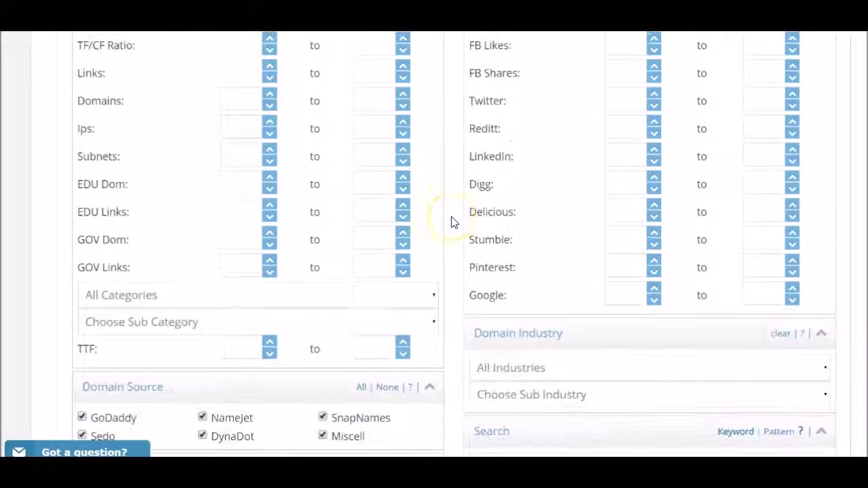
{"action": "scroll", "coordinate": [453, 221], "scroll_direction": "down", "scroll_amount": 2}
{"action": "scroll", "coordinate": [453, 223], "scroll_direction": "down", "scroll_amount": 1}
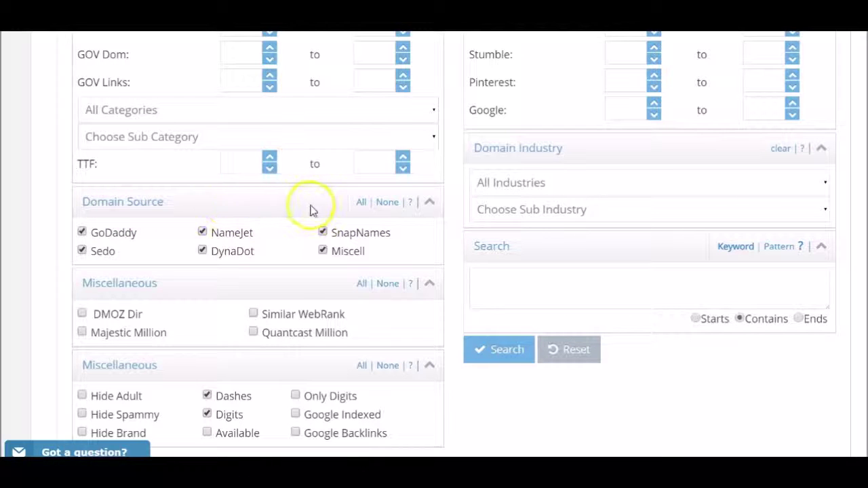
{"action": "left_click", "coordinate": [389, 204]}
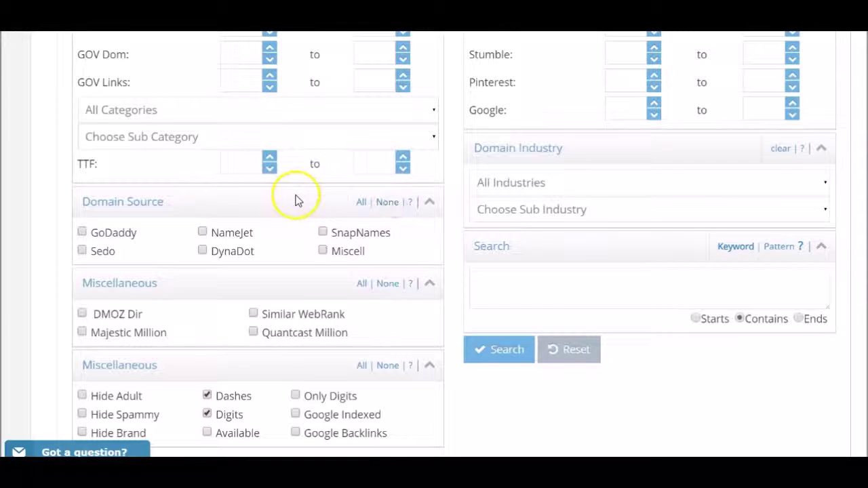
{"action": "left_click", "coordinate": [82, 233]}
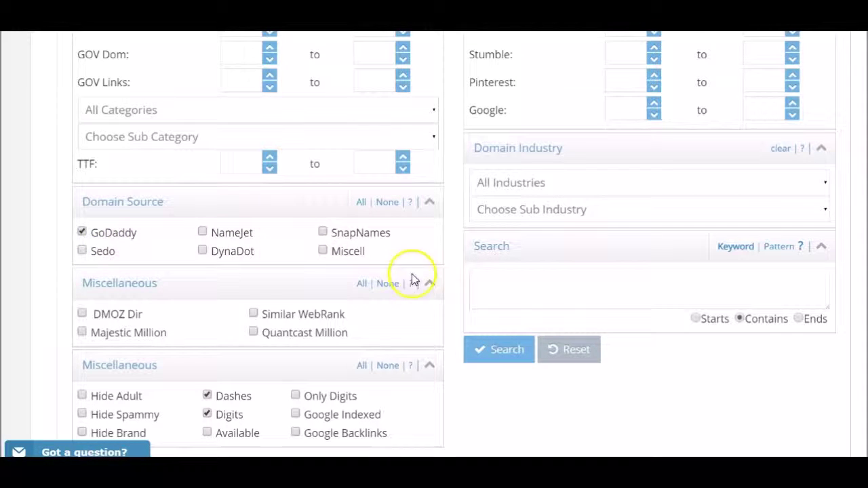
{"action": "left_click", "coordinate": [505, 351]}
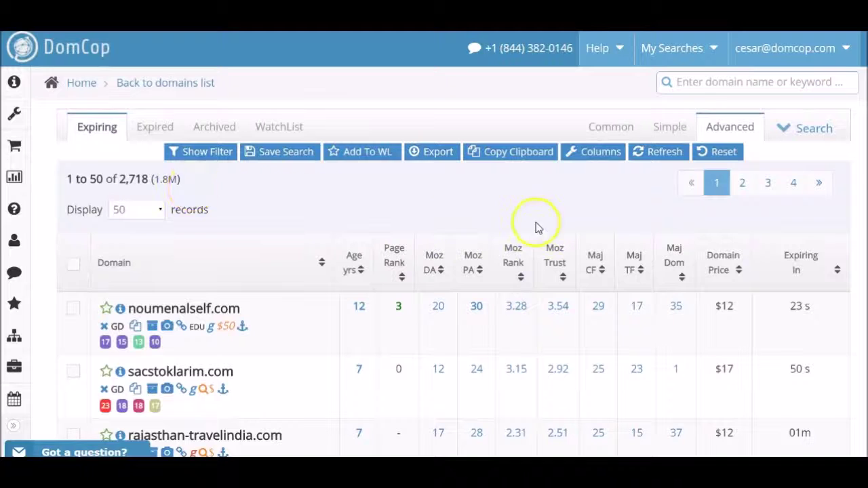
- Sort the 2,718 filtered domains by Majestic TF
{"action": "left_click", "coordinate": [642, 271]}
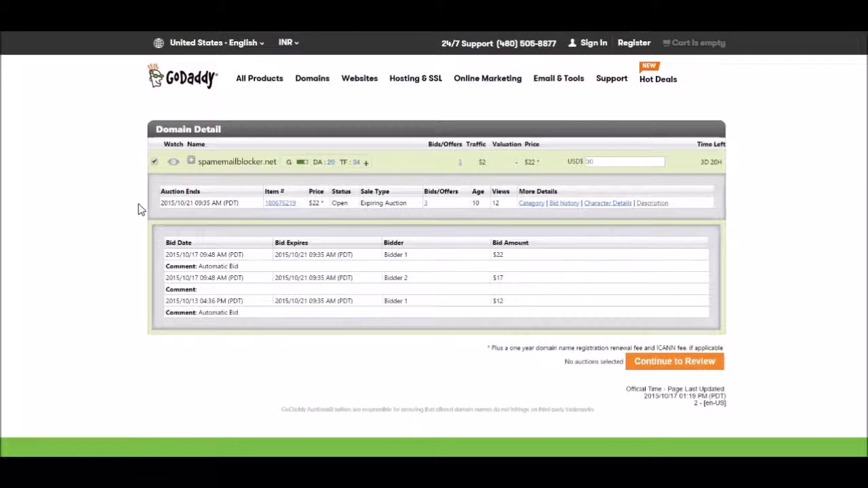
- Replace the 30 in spamemailblocker.net's bid field with a 31 USD bid
{"action": "left_click", "coordinate": [213, 203]}
{"action": "left_click", "coordinate": [598, 164]}
{"action": "left_click_drag", "start_coordinate": [599, 161], "coordinate": [575, 161]}
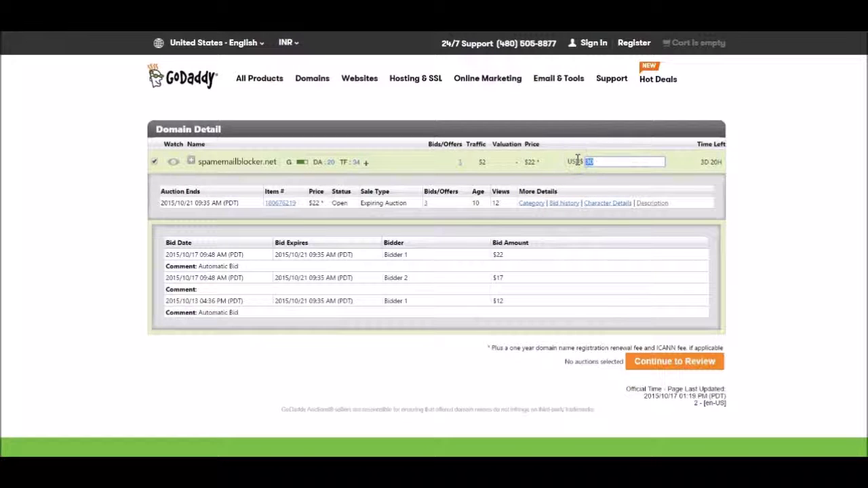
{"action": "type", "text": "31"}
- Continue to review and sign in by pasting the account password into the login form
{"action": "left_click", "coordinate": [675, 366]}
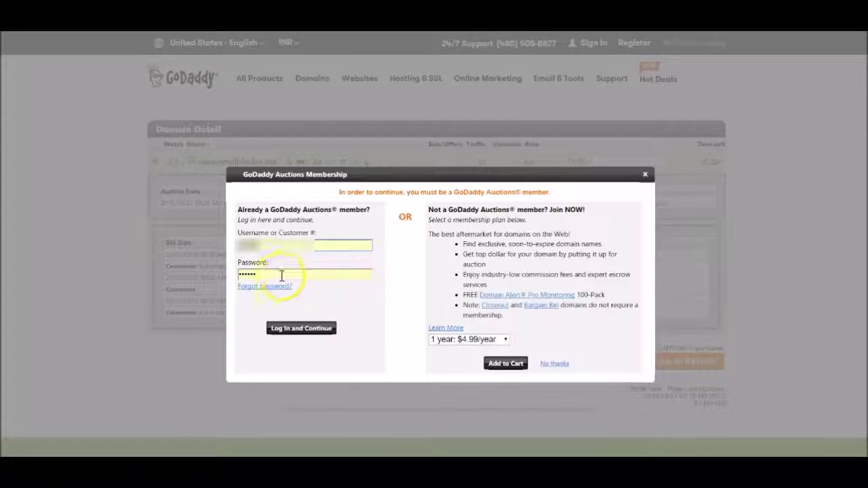
{"action": "left_click_drag", "start_coordinate": [281, 276], "coordinate": [220, 276]}
{"action": "right_click", "coordinate": [242, 275]}
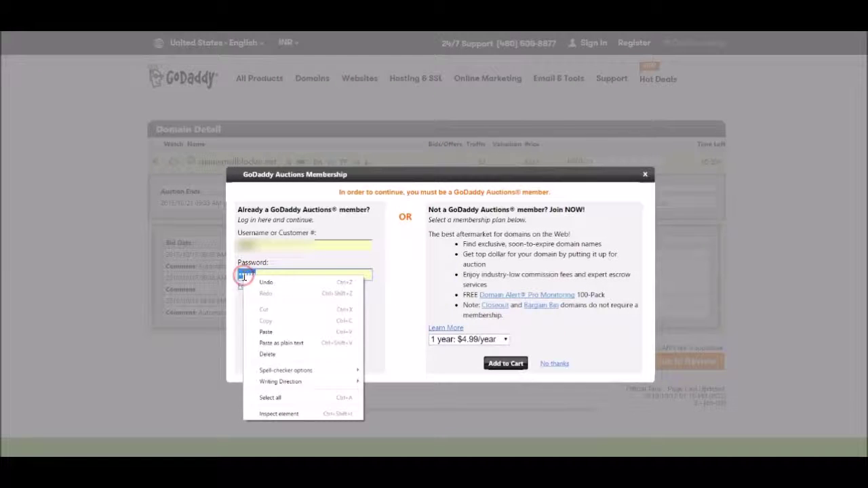
{"action": "left_click", "coordinate": [265, 330]}
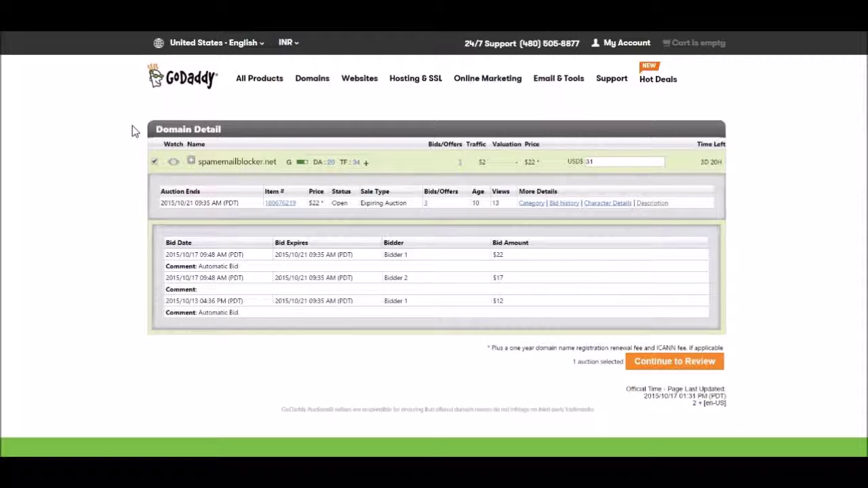
- Review the $31 bid on spamemailblocker.net and accept the auctions bidding agreement
{"action": "left_click", "coordinate": [678, 371]}
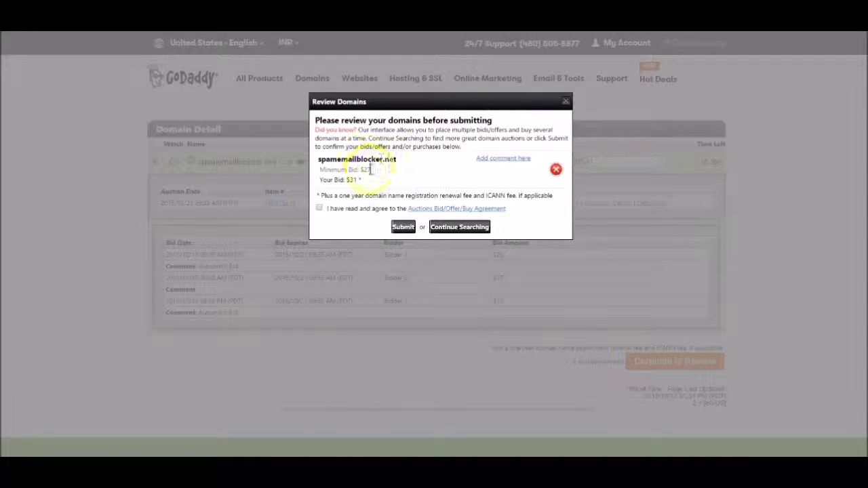
{"action": "left_click", "coordinate": [319, 208]}
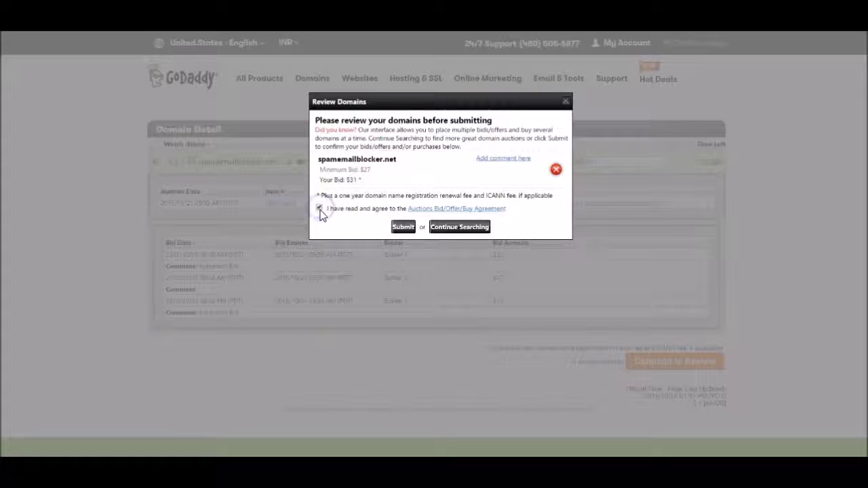